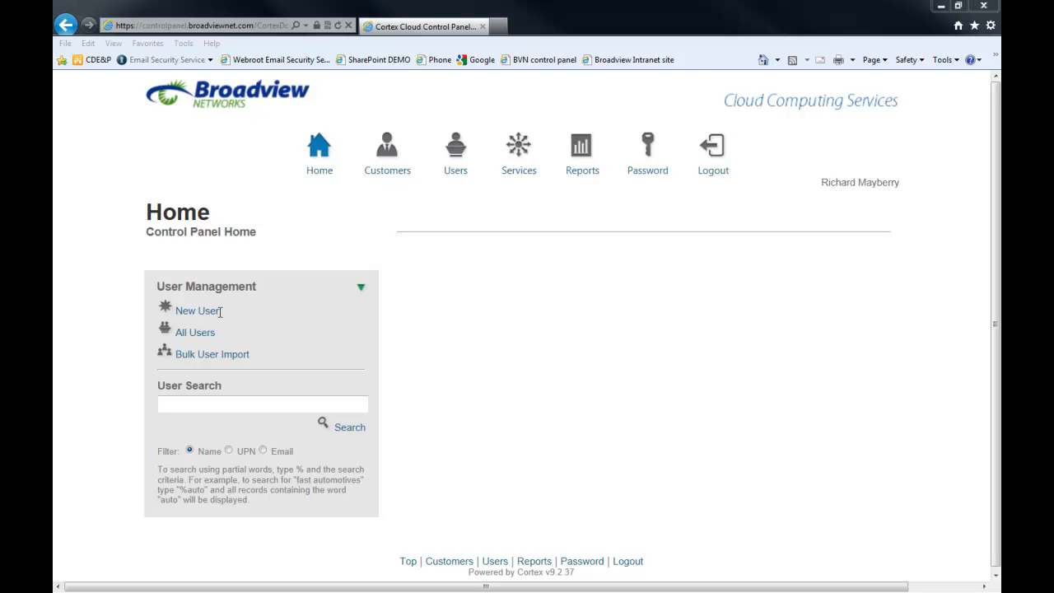
Start a new user account and enter mynew.user as its UPN on the od.bvndemo.com domain.
{"action": "left_click", "coordinate": [293, 159]}
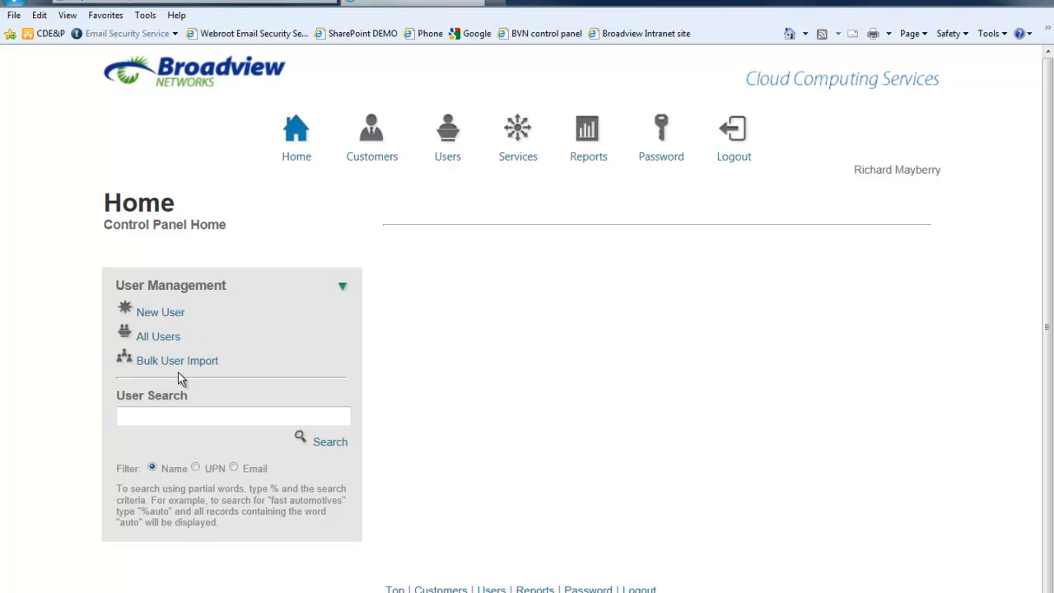
{"action": "mouse_move", "coordinate": [454, 159]}
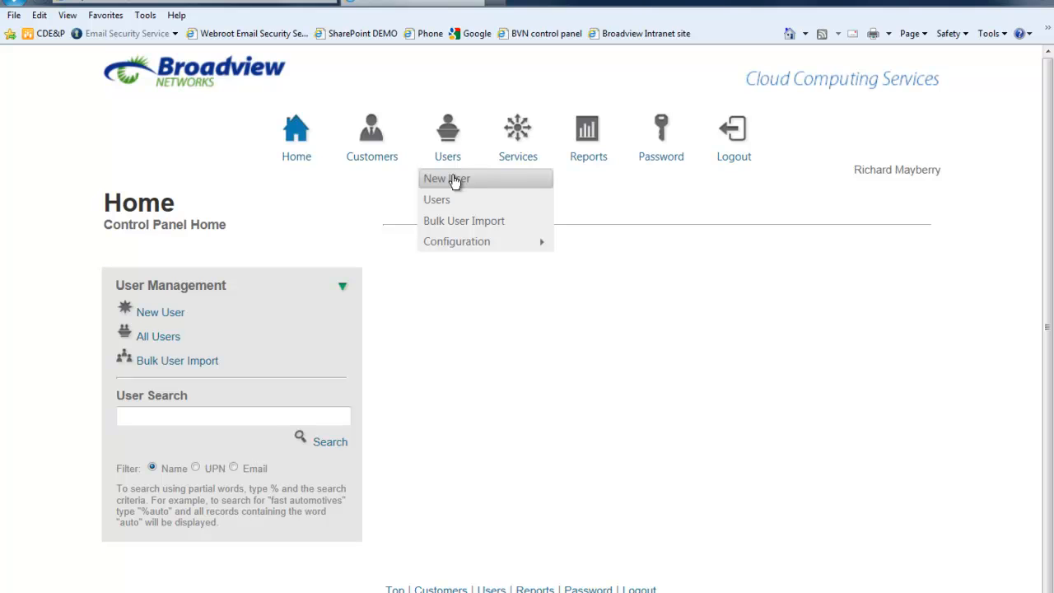
{"action": "left_click", "coordinate": [455, 180]}
{"action": "left_click", "coordinate": [592, 426]}
{"action": "type", "text": "mynew"}
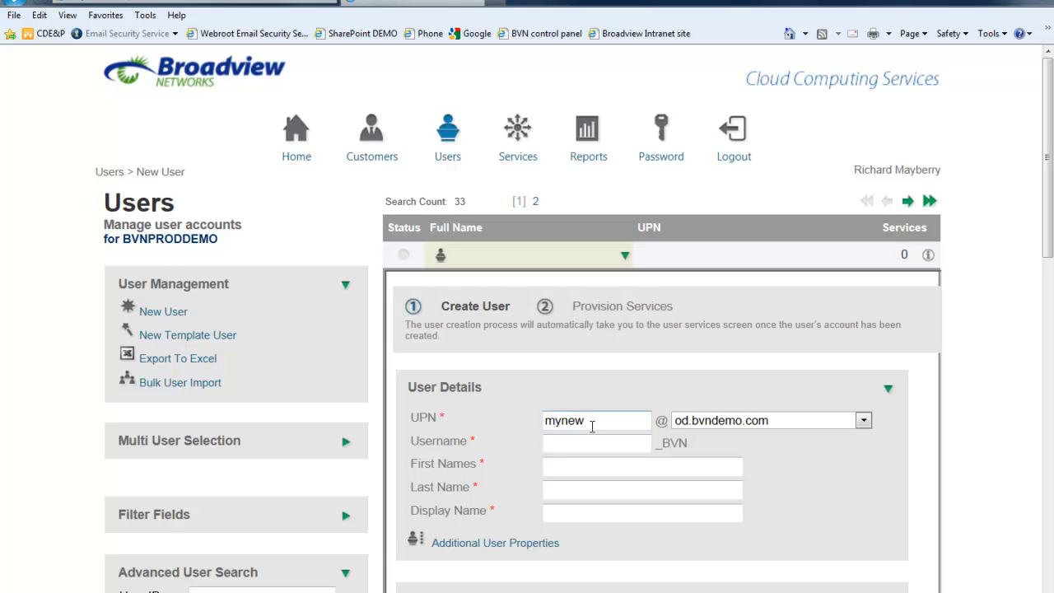
{"action": "type", "text": ".user"}
{"action": "key", "text": "Tab"}
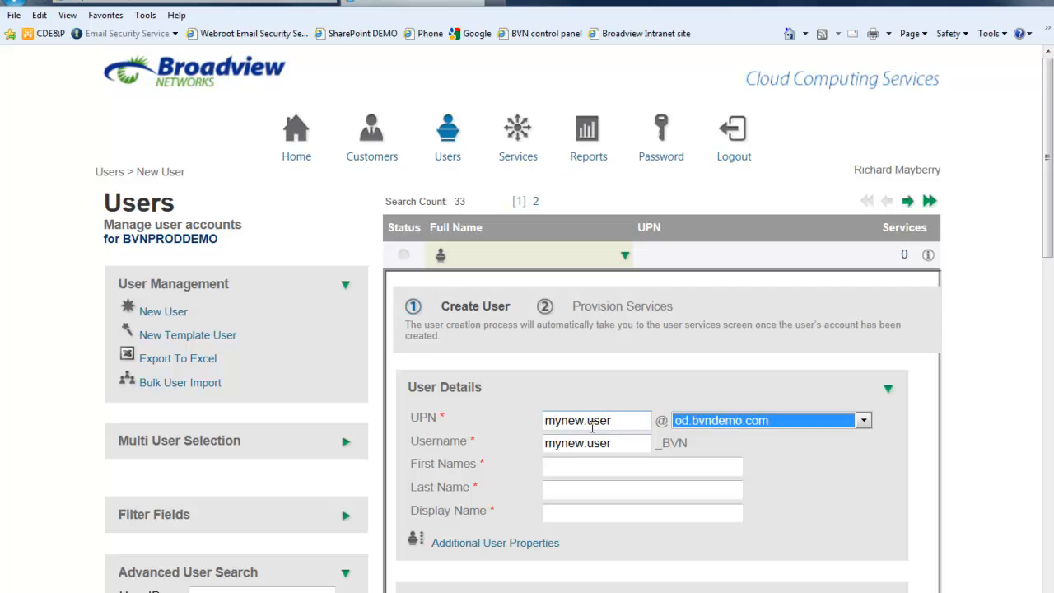
Fill in the new user's first name as Mynew and last name as User.
{"action": "left_click", "coordinate": [611, 465]}
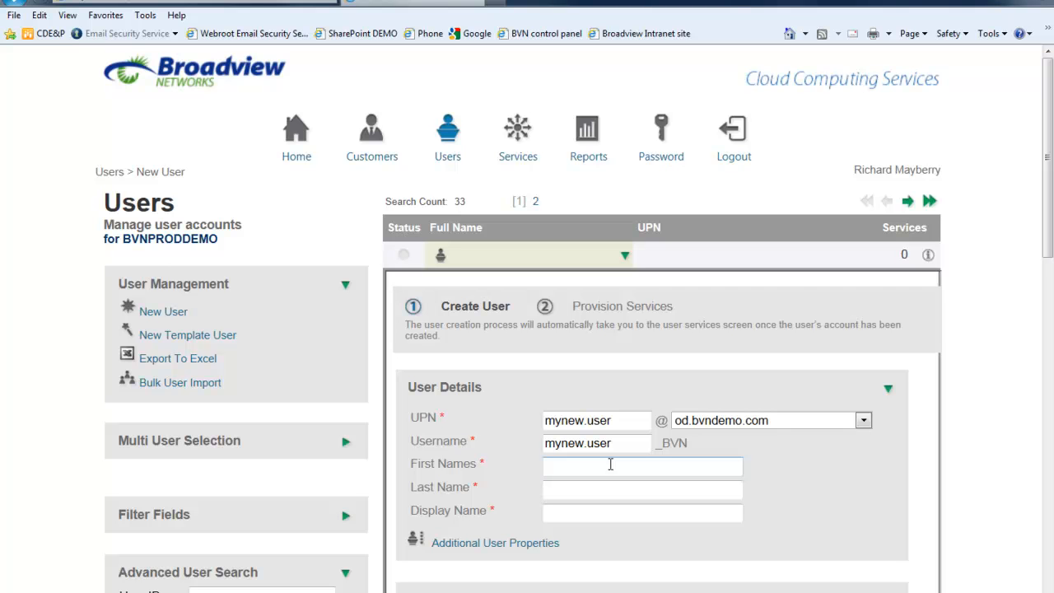
{"action": "type", "text": "Mynew"}
{"action": "key", "text": "Tab"}
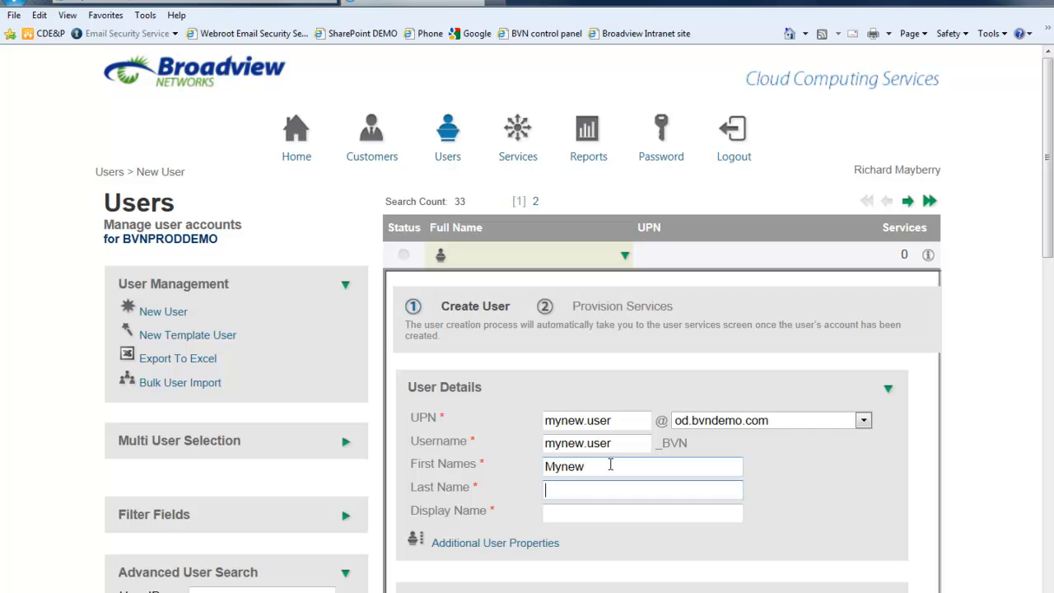
{"action": "type", "text": "User"}
{"action": "key", "text": "Tab"}
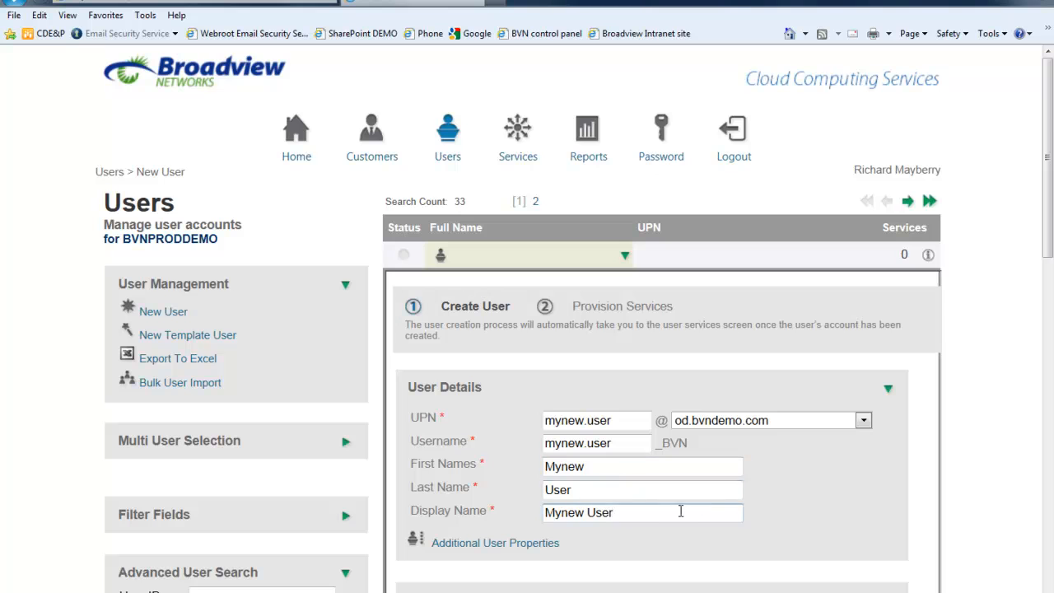
Try M User as the display name and restore it to Mynew User.
{"action": "scroll", "coordinate": [762, 511], "scroll_direction": "down", "scroll_amount": 3}
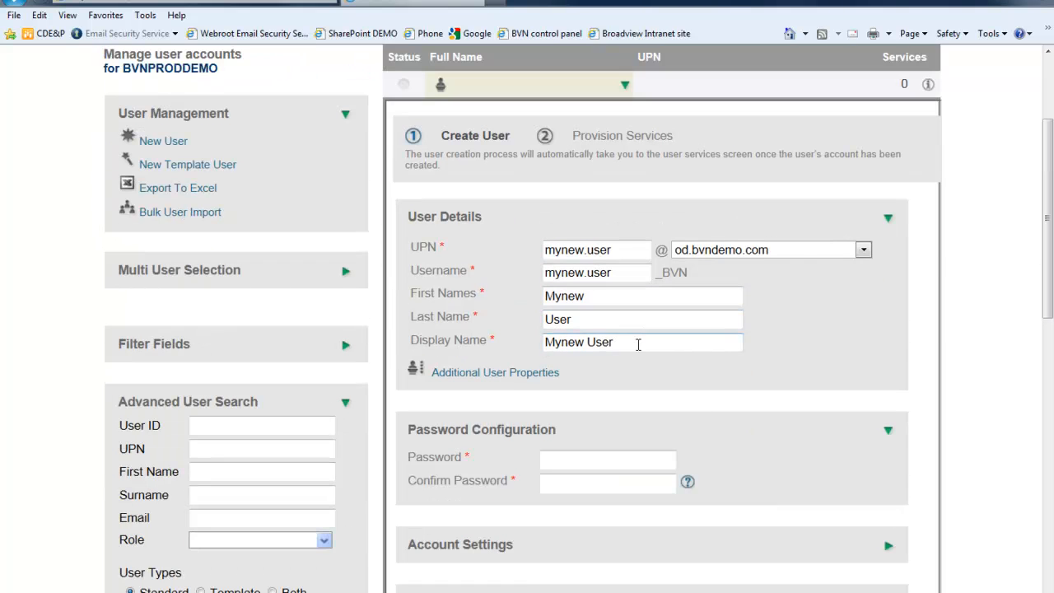
{"action": "left_click_drag", "start_coordinate": [638, 345], "coordinate": [520, 350]}
{"action": "type", "text": "M Ue"}
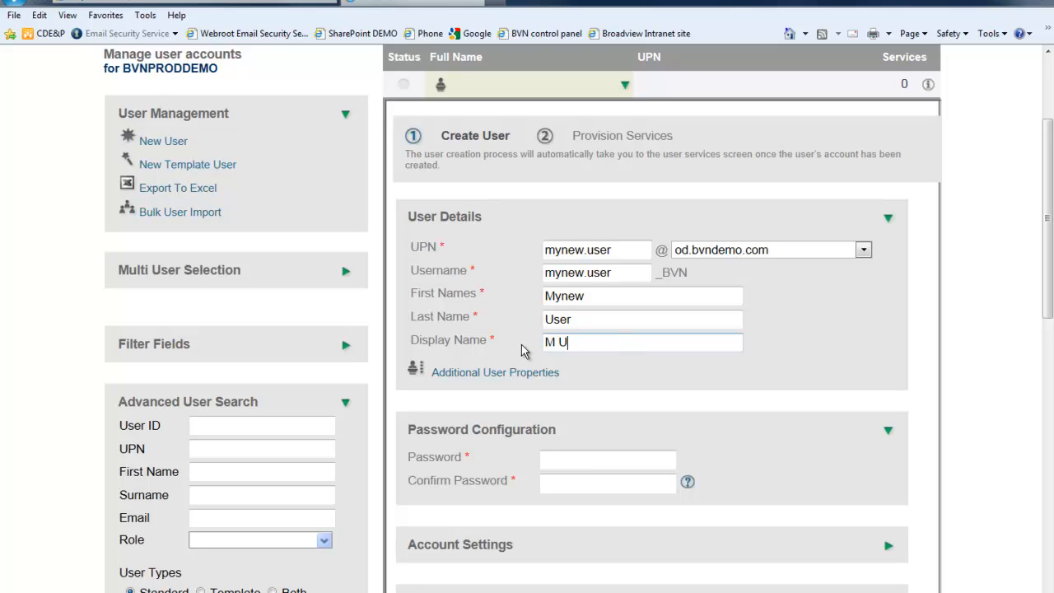
{"action": "key", "text": "BackSpace"}
{"action": "type", "text": "ser"}
{"action": "key", "text": "BackSpace"}
{"action": "key", "text": "BackSpace"}
{"action": "key", "text": "BackSpace"}
{"action": "key", "text": "BackSpace"}
{"action": "key", "text": "BackSpace"}
{"action": "key", "text": "BackSpace"}
{"action": "type", "text": "Mynew User"}
Examine the additional user properties, from address and general details to organization and telephones, and collapse them without filling anything in.
{"action": "left_click", "coordinate": [511, 375]}
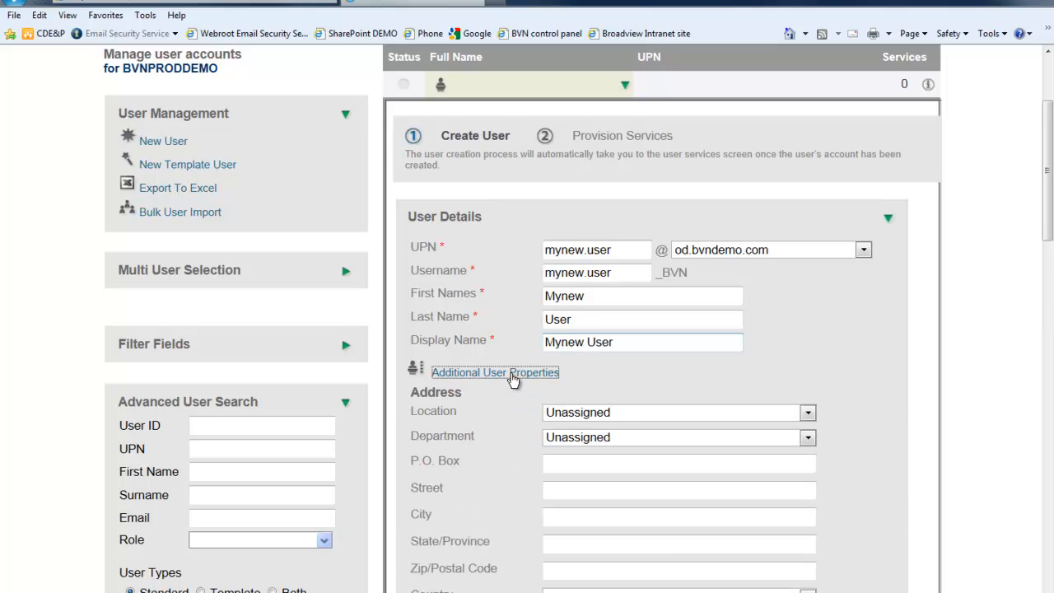
{"action": "scroll", "coordinate": [512, 374], "scroll_direction": "down", "scroll_amount": 8}
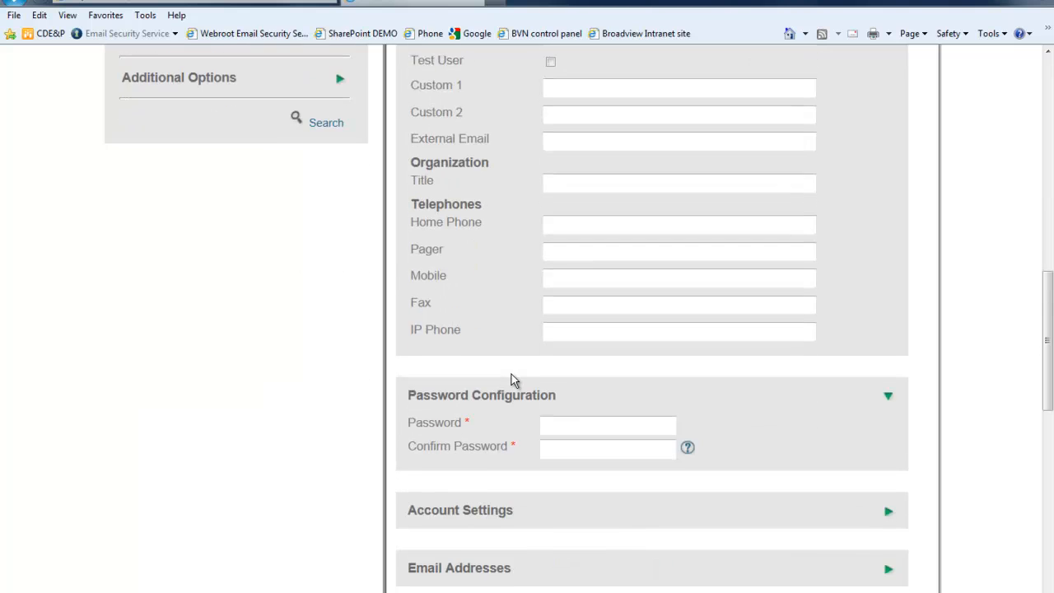
{"action": "scroll", "coordinate": [512, 378], "scroll_direction": "up", "scroll_amount": 1}
{"action": "scroll", "coordinate": [512, 374], "scroll_direction": "up", "scroll_amount": 5}
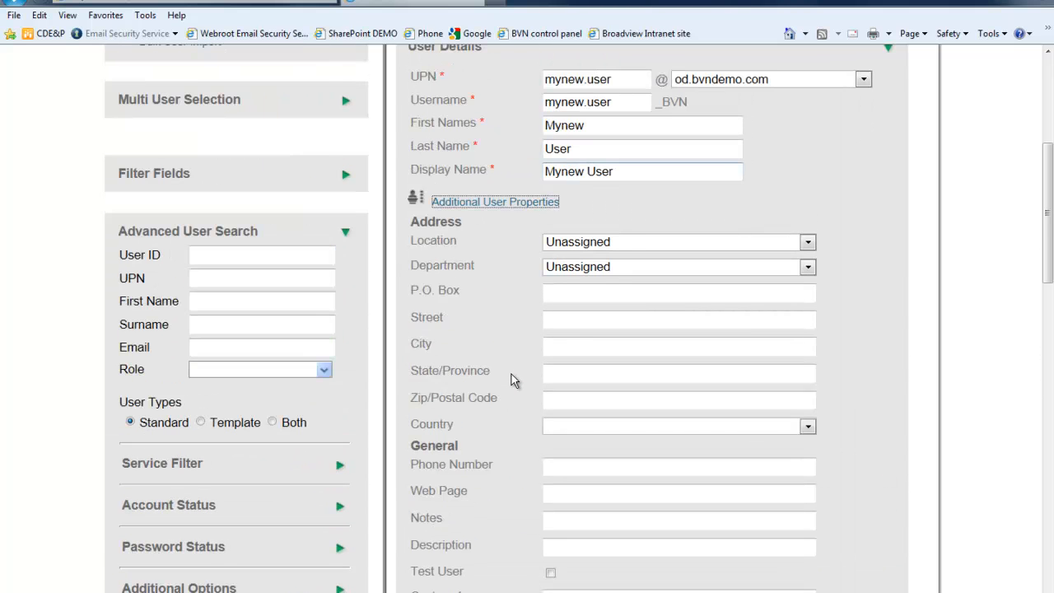
{"action": "scroll", "coordinate": [512, 377], "scroll_direction": "down", "scroll_amount": 5}
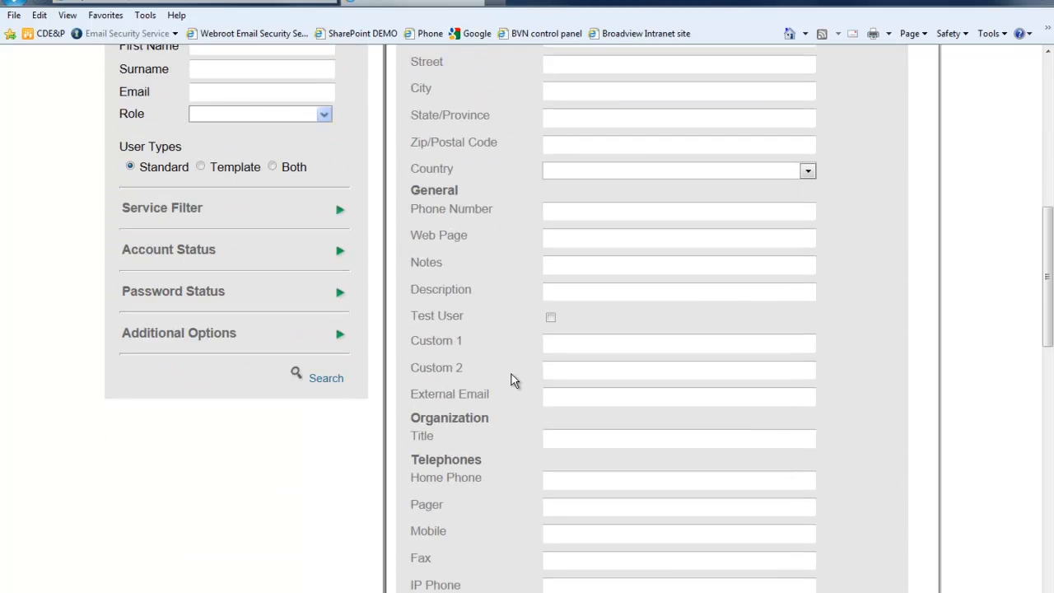
{"action": "scroll", "coordinate": [511, 377], "scroll_direction": "up", "scroll_amount": 6}
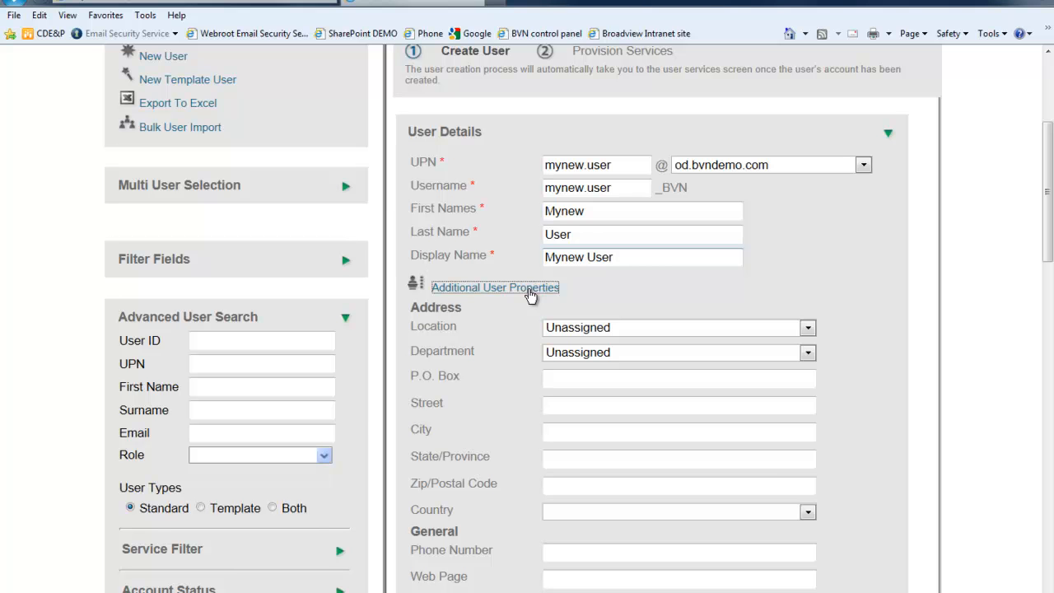
{"action": "scroll", "coordinate": [649, 424], "scroll_direction": "down", "scroll_amount": 3}
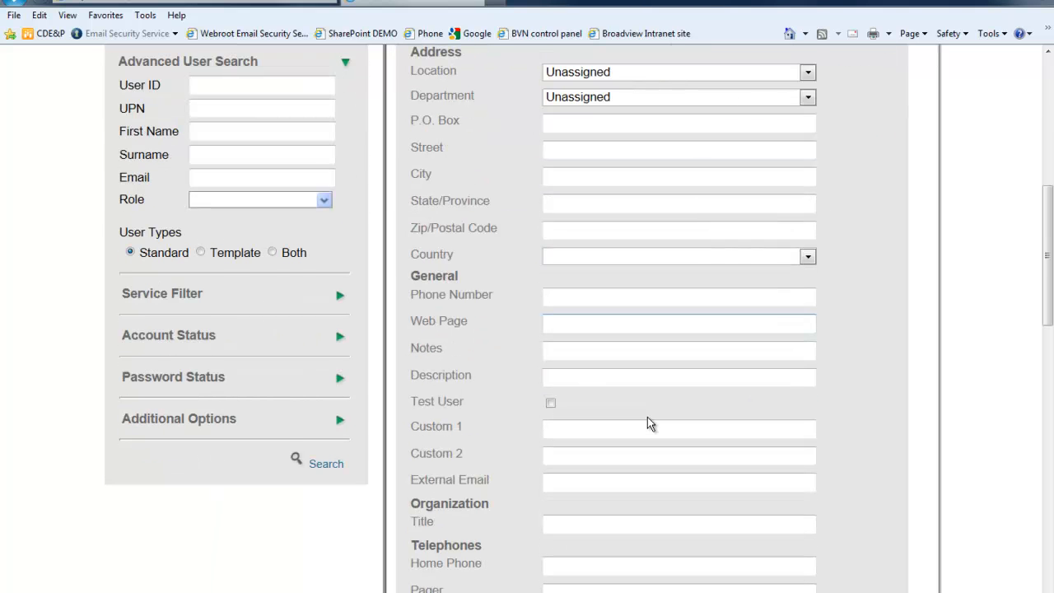
{"action": "scroll", "coordinate": [650, 423], "scroll_direction": "down", "scroll_amount": 2}
{"action": "scroll", "coordinate": [650, 420], "scroll_direction": "up", "scroll_amount": 3}
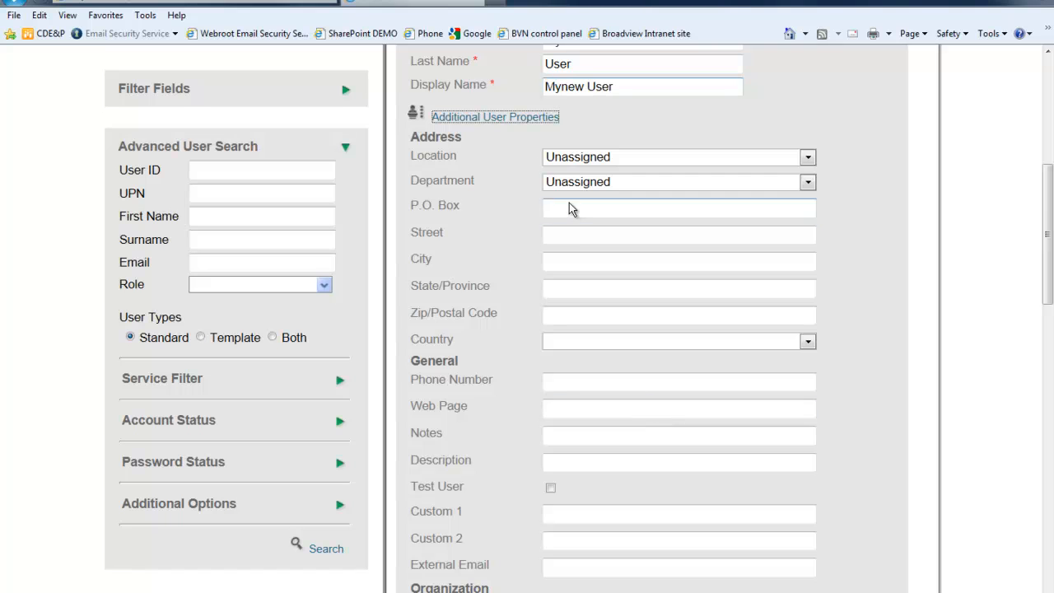
{"action": "left_click", "coordinate": [536, 122]}
Enter the account password for the new user and confirm it.
{"action": "left_click", "coordinate": [590, 203]}
{"action": "type", "text": "**********"}
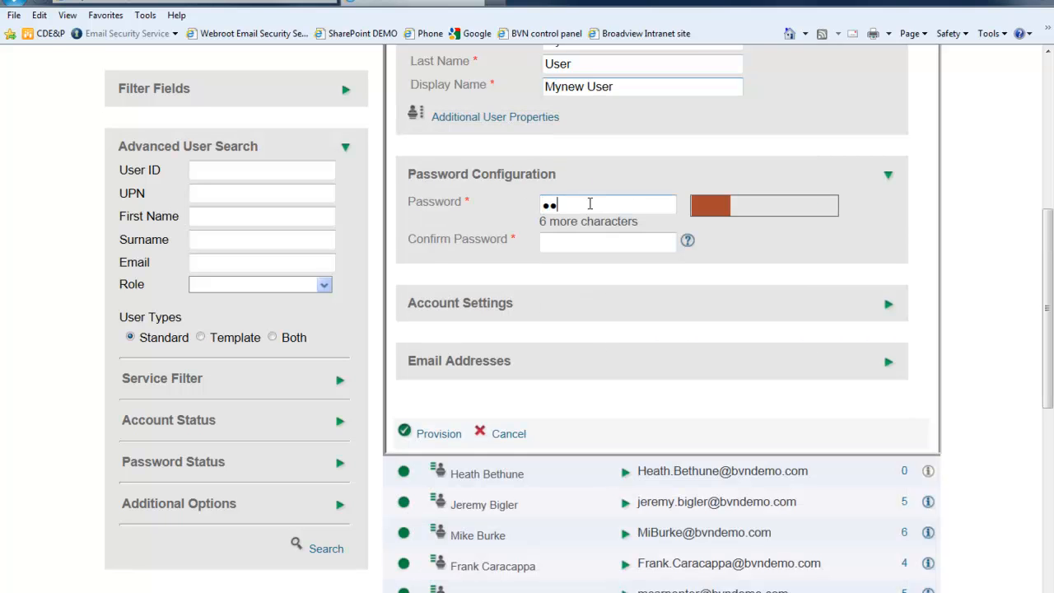
{"action": "type", "text": "*"}
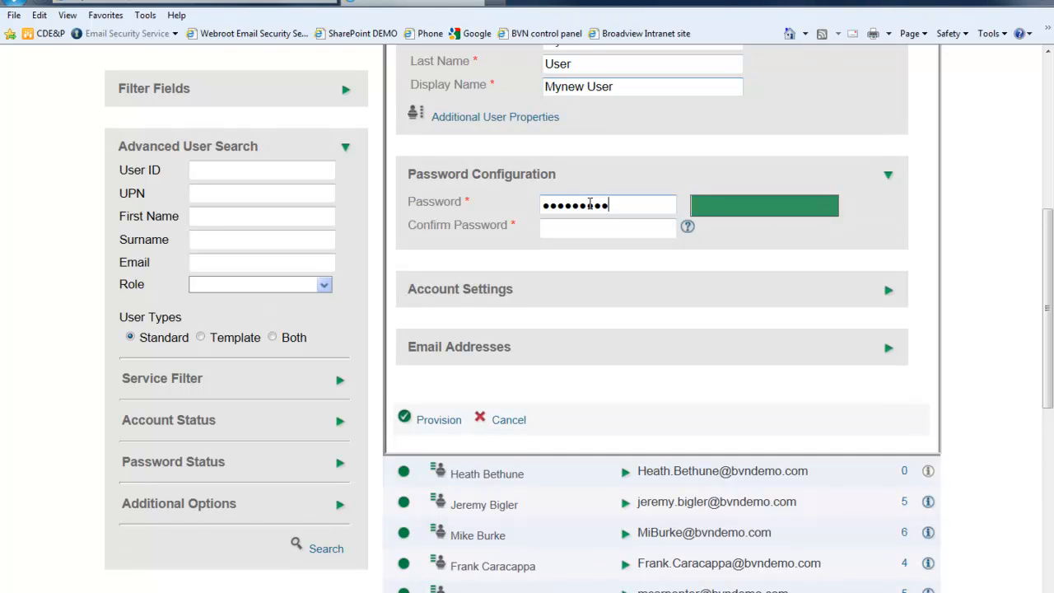
{"action": "key", "text": "Tab"}
{"action": "type", "text": "***********"}
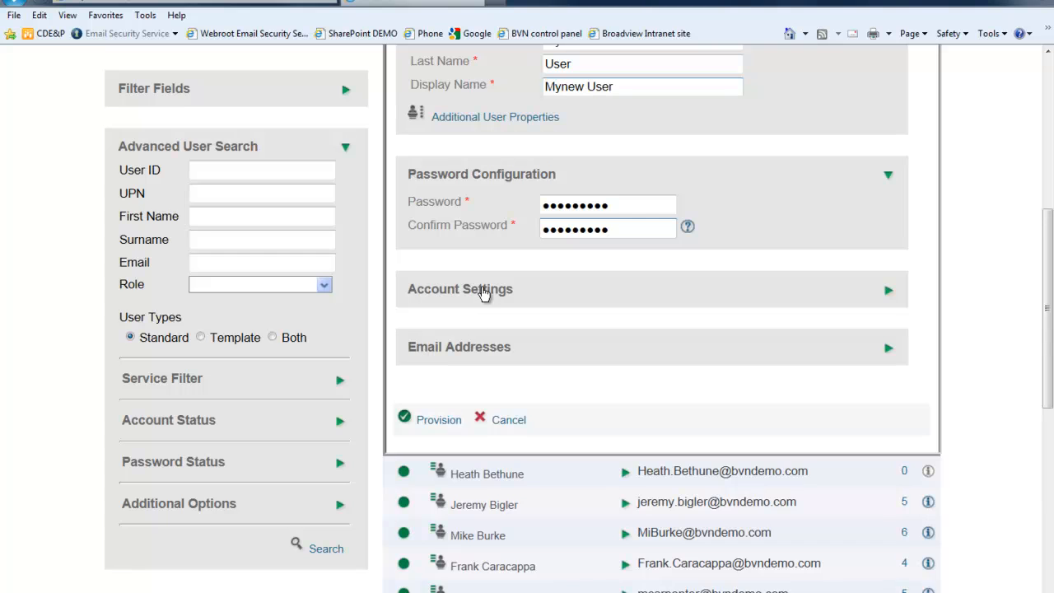
Open the account settings, try requiring a password change at logon, and set that option back to No.
{"action": "left_click", "coordinate": [485, 291]}
{"action": "scroll", "coordinate": [485, 292], "scroll_direction": "down", "scroll_amount": 3}
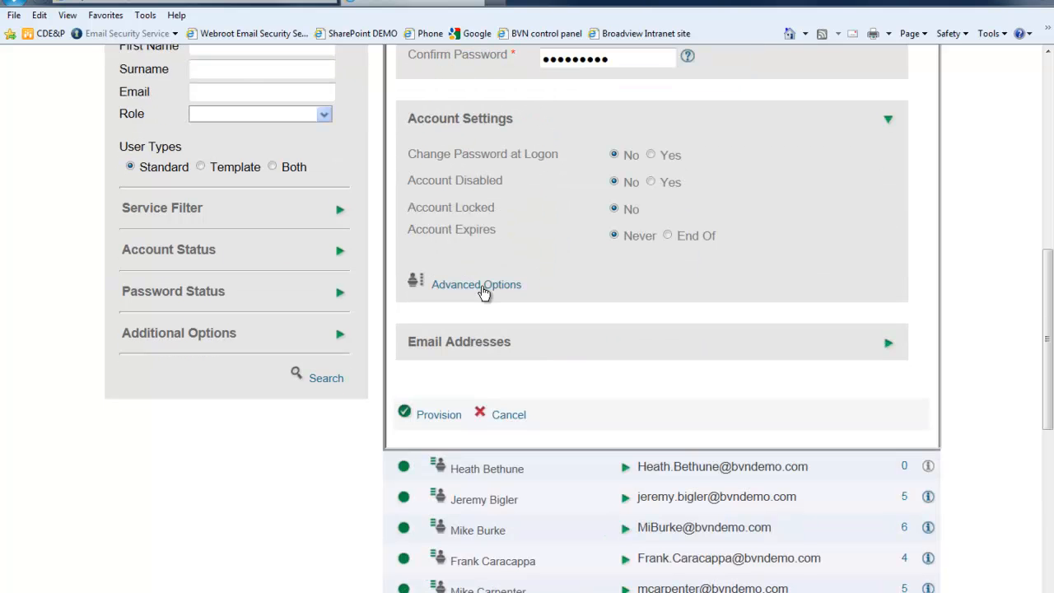
{"action": "left_click", "coordinate": [652, 155]}
{"action": "left_click", "coordinate": [614, 155]}
Try an end-date expiry for the account, browse the calendar to January 2012, and return the expiry to Never.
{"action": "left_click", "coordinate": [669, 236]}
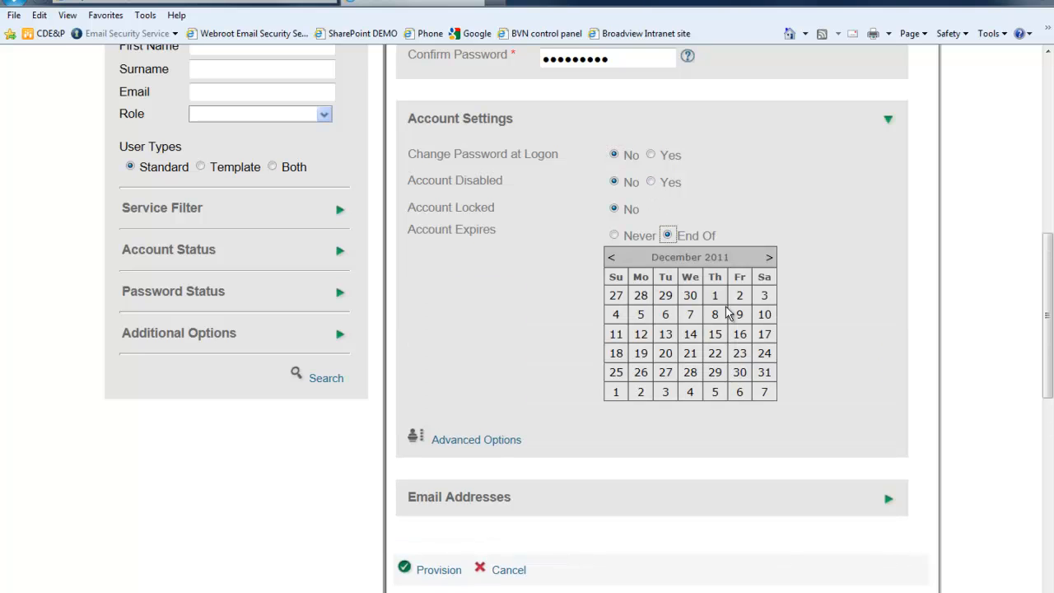
{"action": "left_click", "coordinate": [770, 258]}
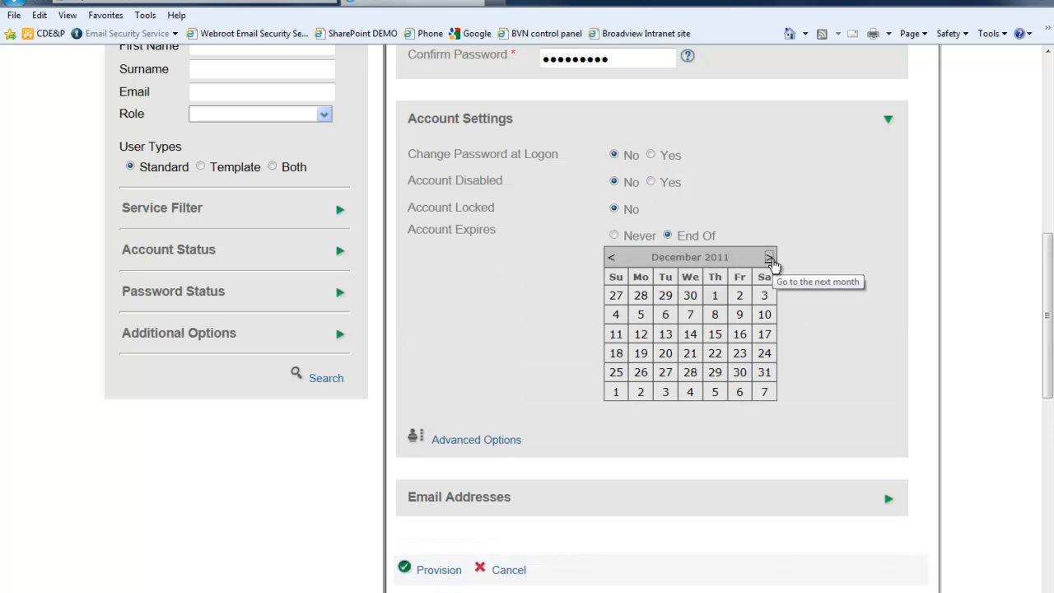
{"action": "left_click", "coordinate": [770, 258]}
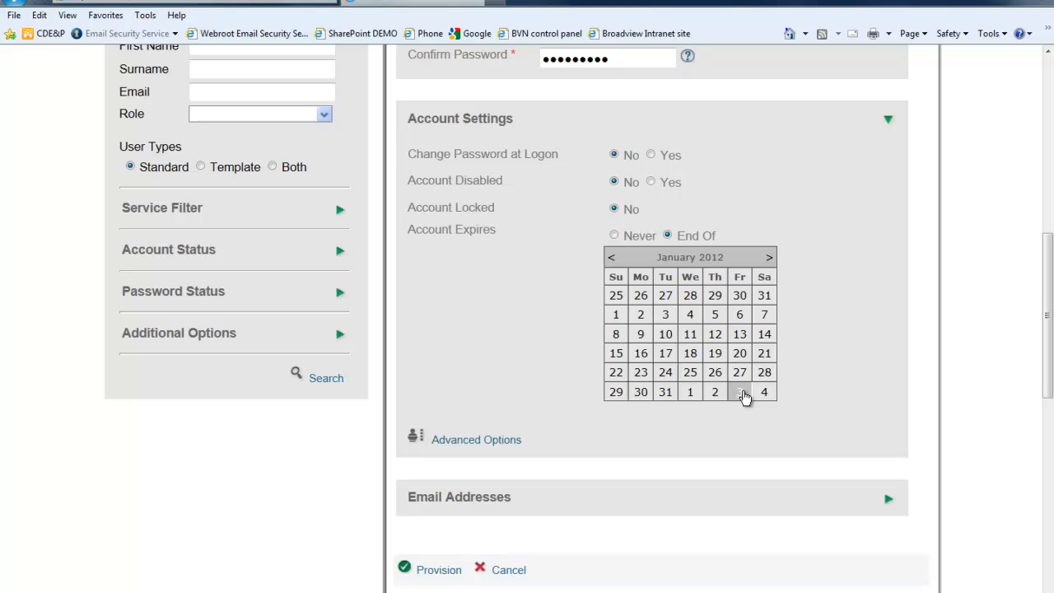
{"action": "left_click", "coordinate": [615, 236]}
Review the common security roles in the account's advanced options and leave the role blank.
{"action": "left_click", "coordinate": [494, 289]}
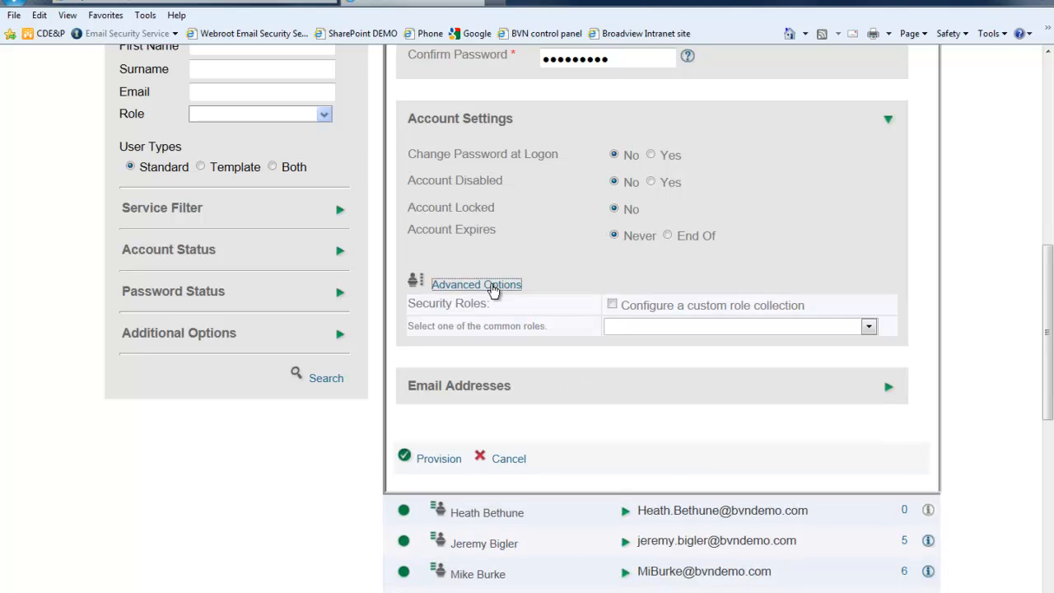
{"action": "scroll", "coordinate": [494, 292], "scroll_direction": "down", "scroll_amount": 3}
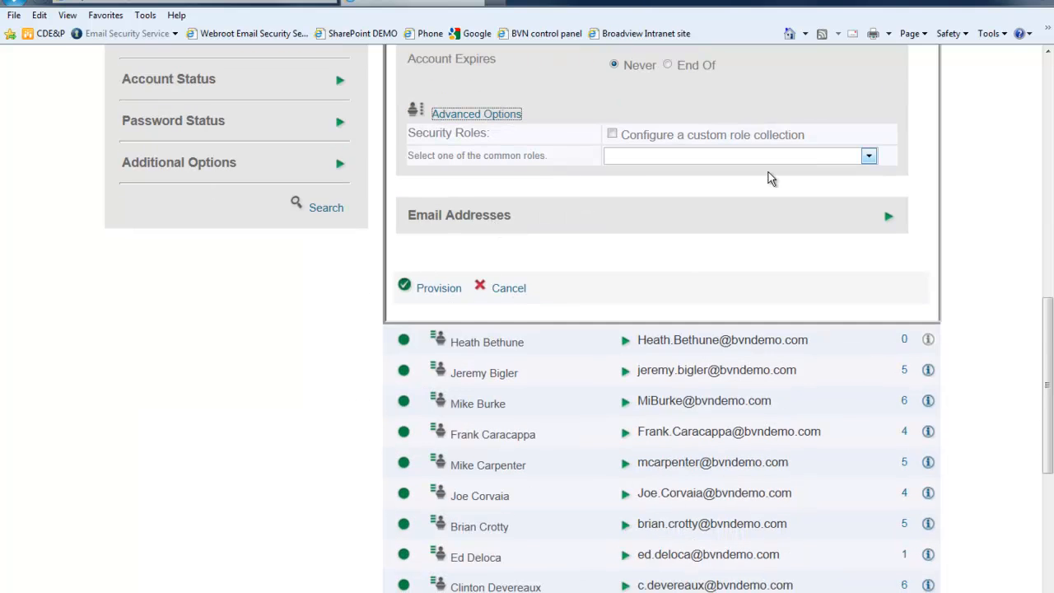
{"action": "left_click", "coordinate": [870, 157]}
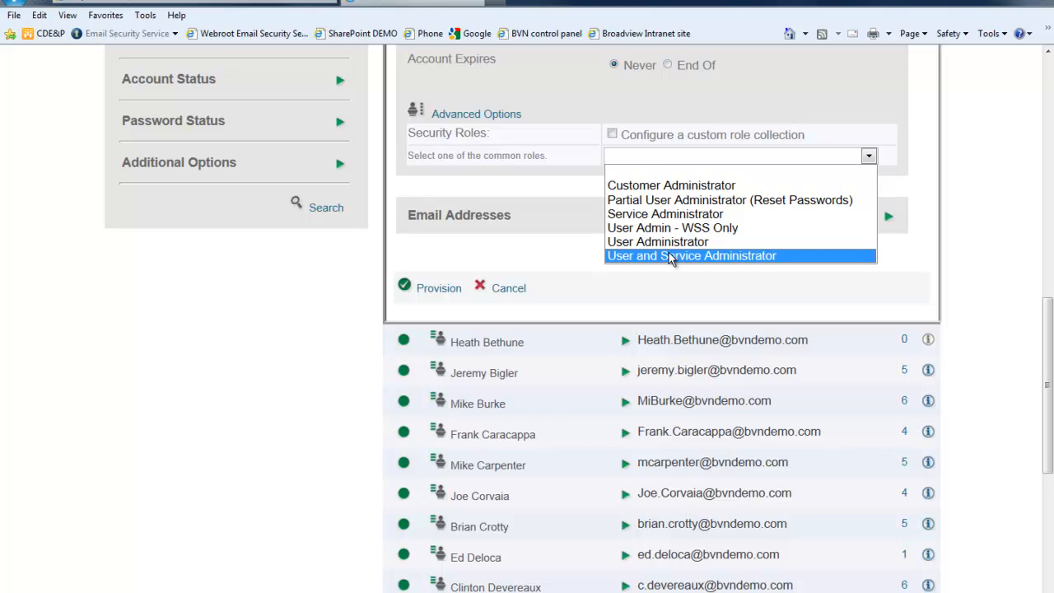
{"action": "left_click", "coordinate": [672, 172]}
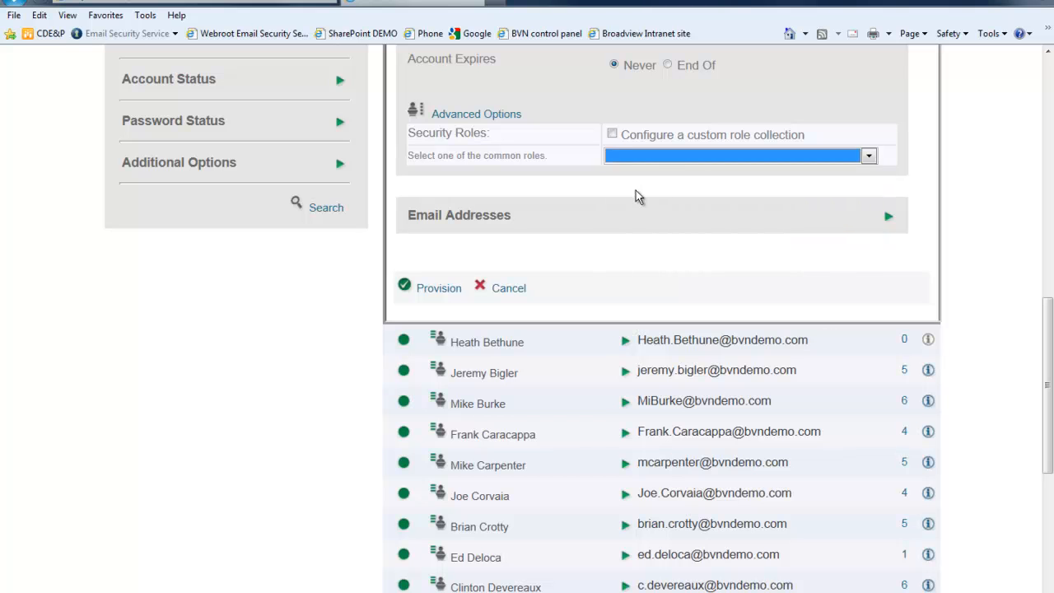
Check the email addresses section, leave it blank, and provision the new user.
{"action": "left_click", "coordinate": [507, 221]}
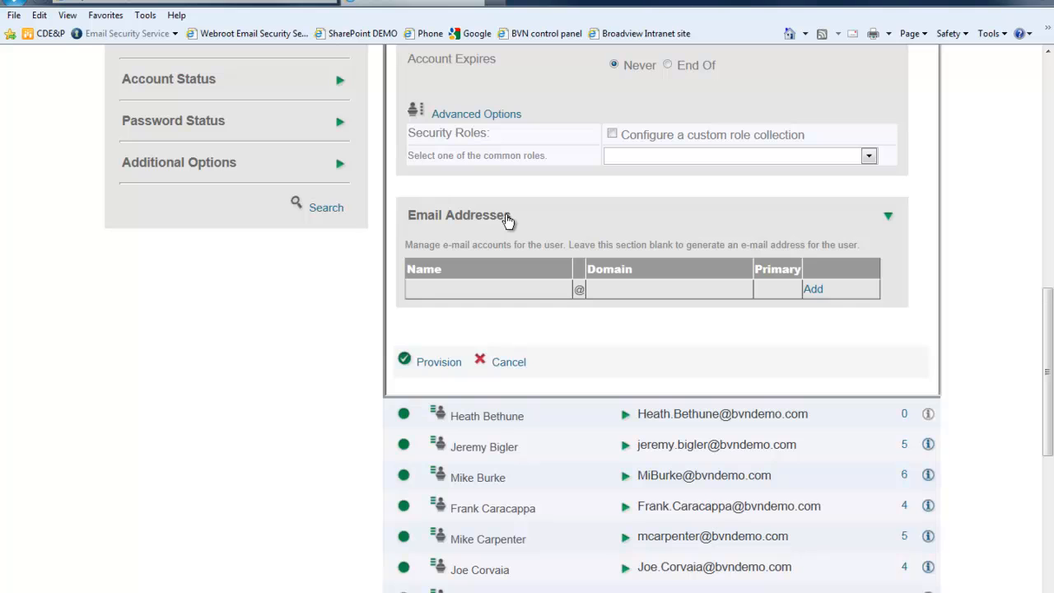
{"action": "left_click", "coordinate": [509, 221]}
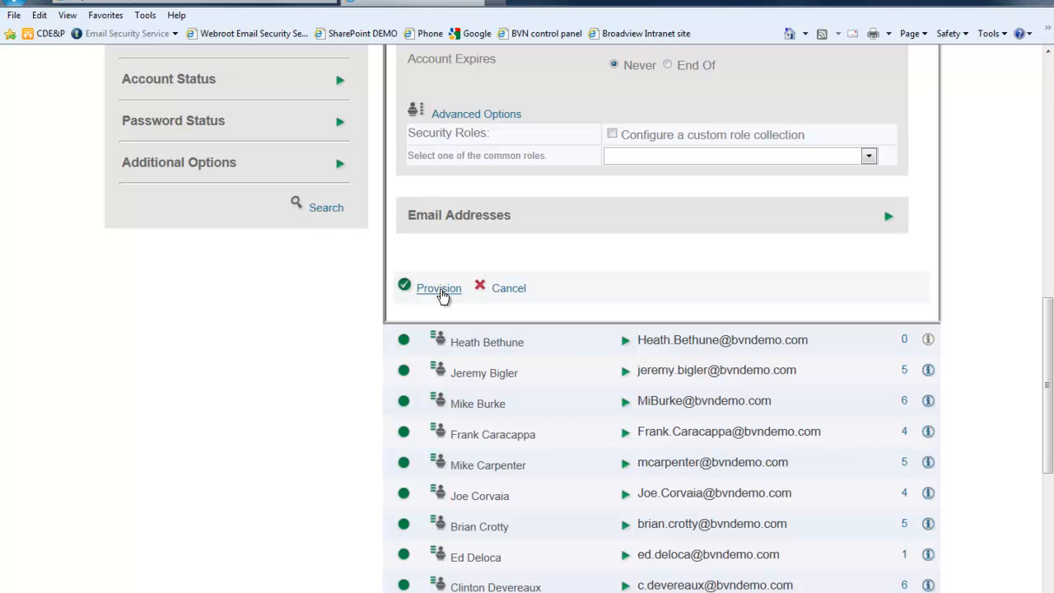
{"action": "left_click", "coordinate": [440, 289]}
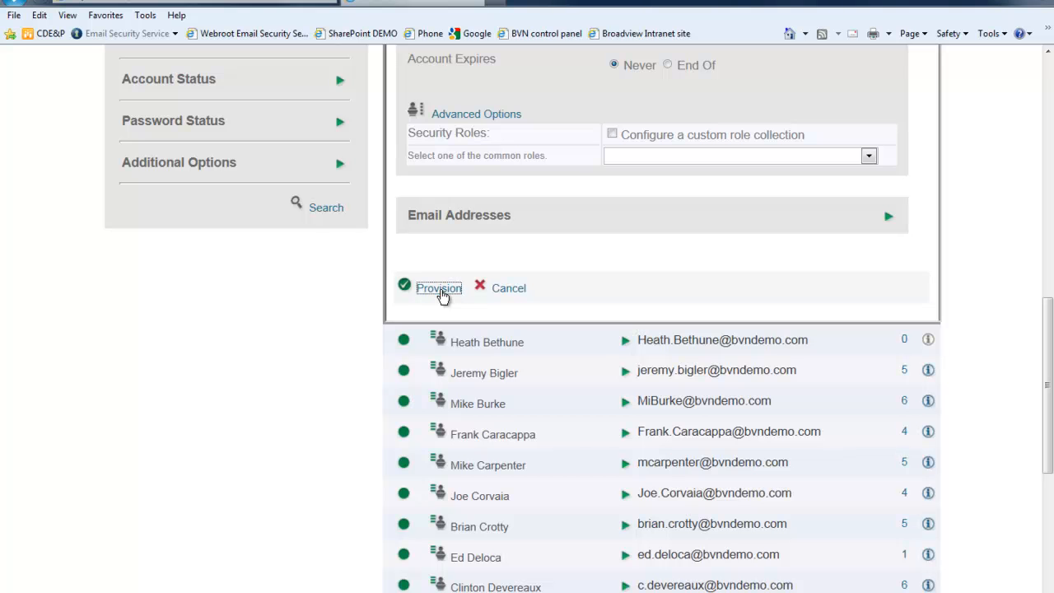